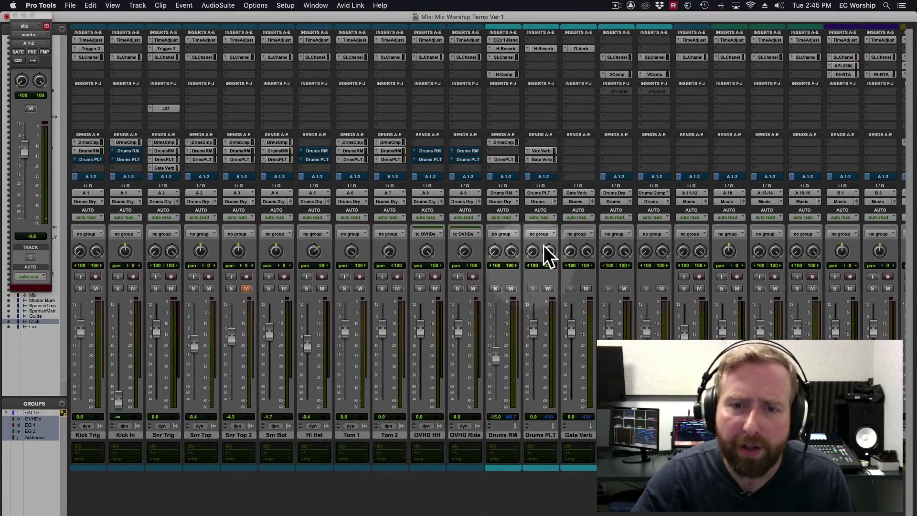
Switch between the edit and mixer views and scroll across the mixer channels
key("super+equal")
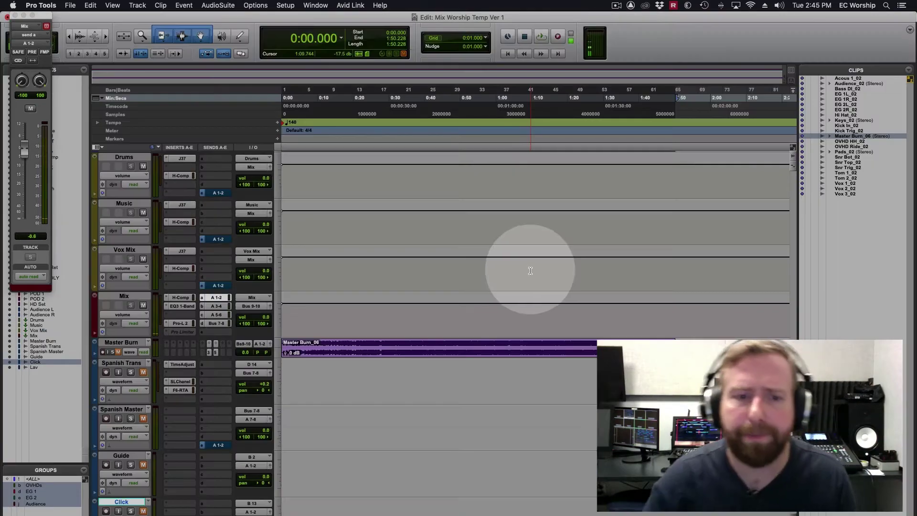
scroll(530, 270, "up", 15)
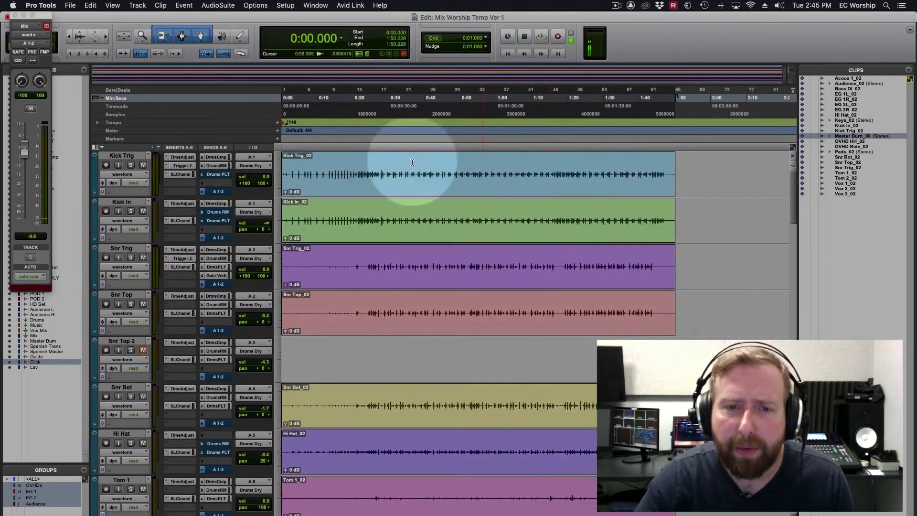
key("super+equal")
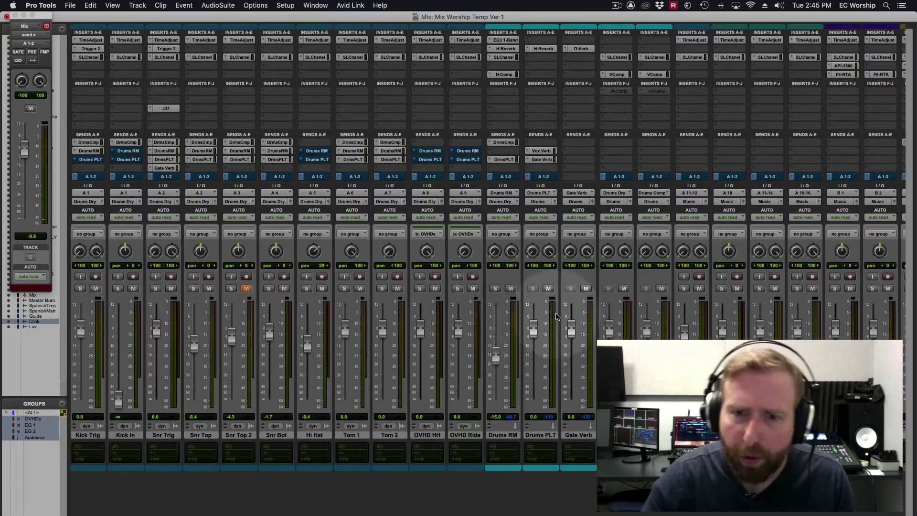
scroll(558, 314, "right", 5)
scroll(558, 314, "right", 4)
scroll(558, 314, "left", 15)
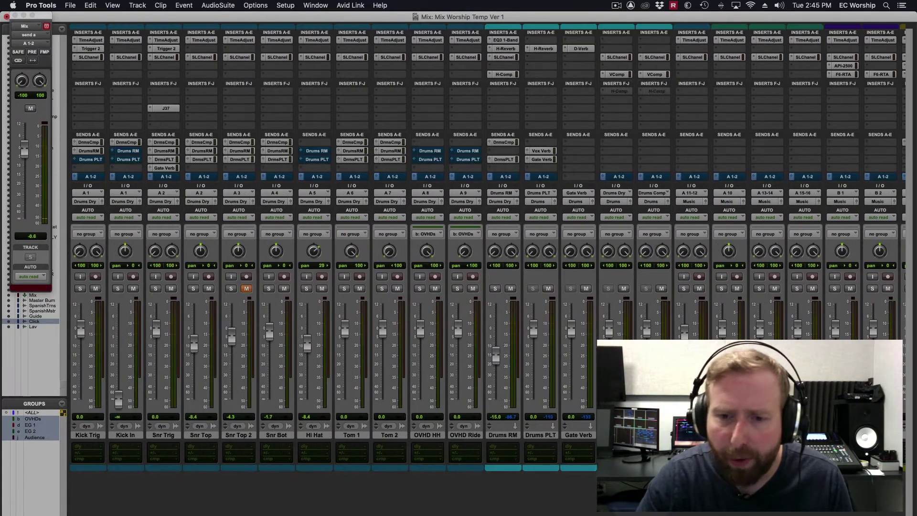
Check the Music template group in the new-session dashboard, then close it without creating anything
left_click(70, 6)
left_click(80, 17)
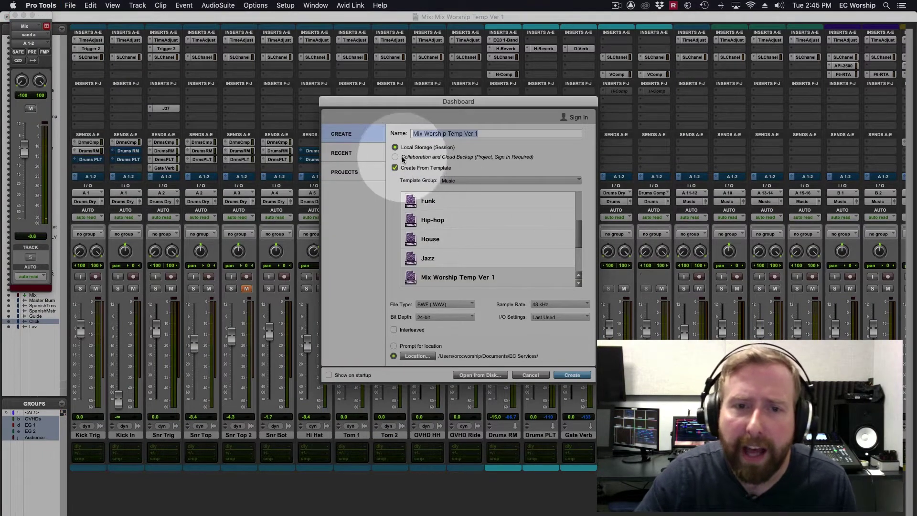
left_click(499, 184)
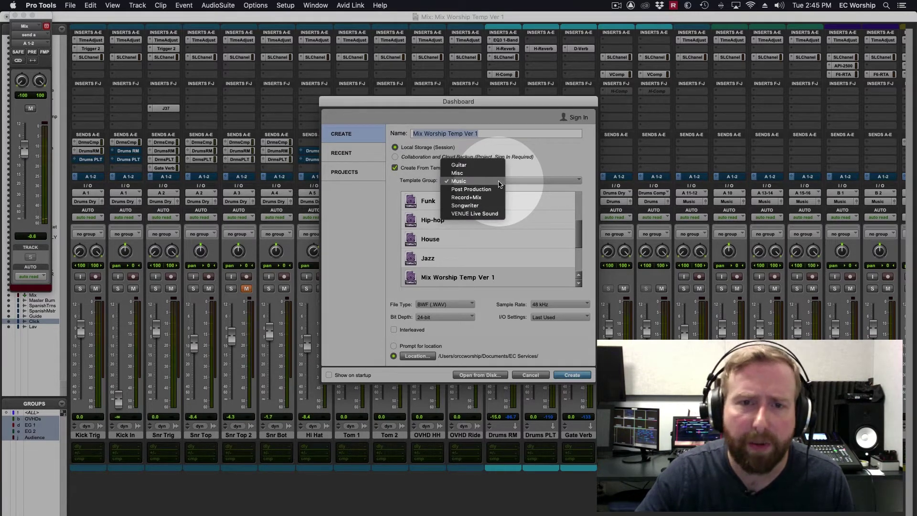
left_click(516, 179)
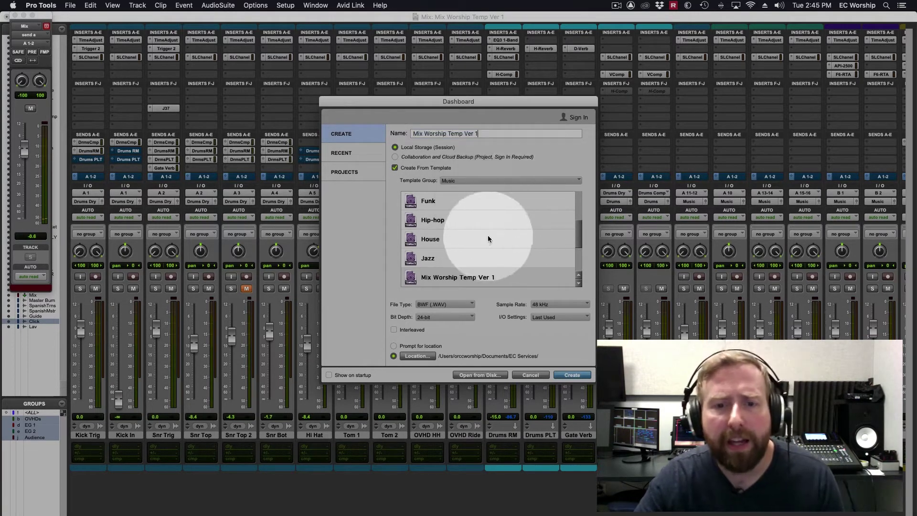
scroll(488, 238, "down", 5)
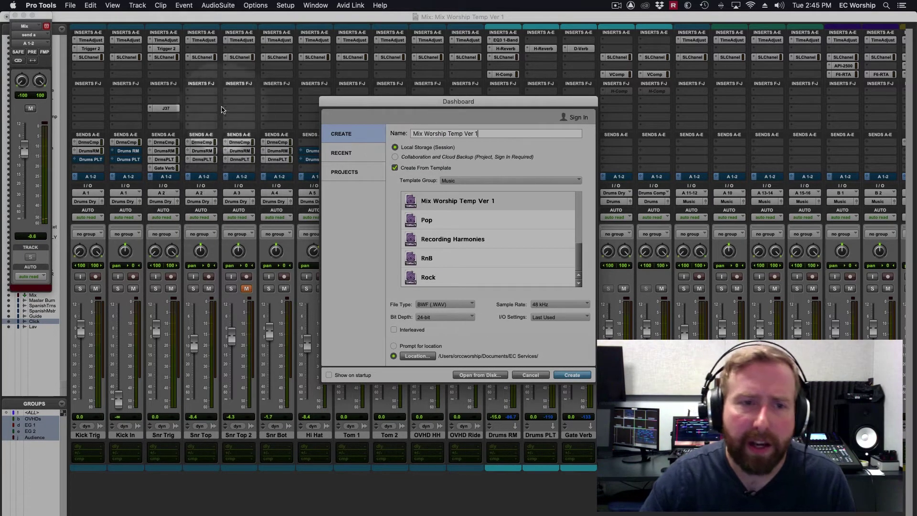
left_click(530, 375)
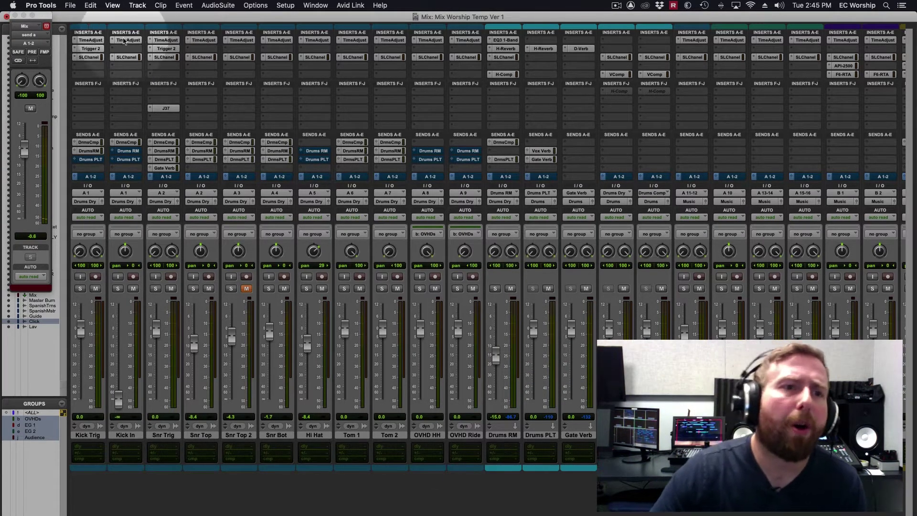
Set Save As Template to install 'Mix Worship Temp Ver 1' in the system under Music
left_click(70, 5)
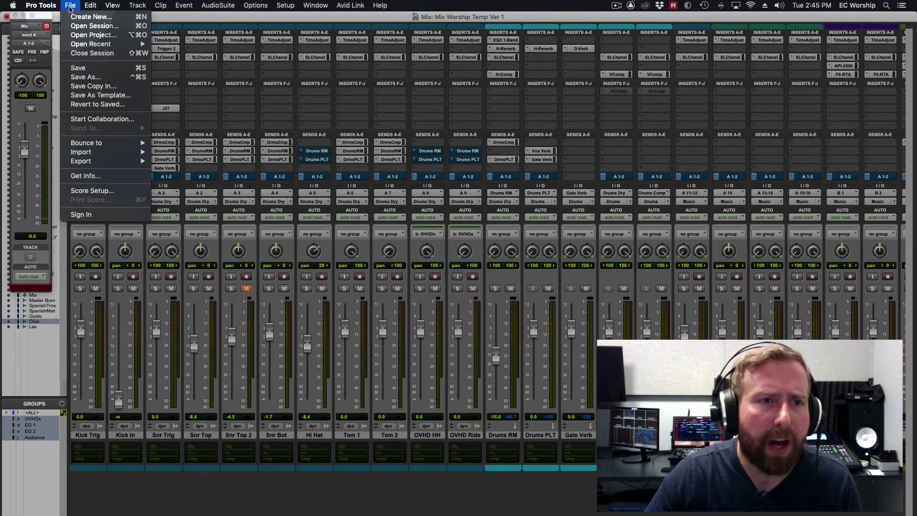
left_click(128, 96)
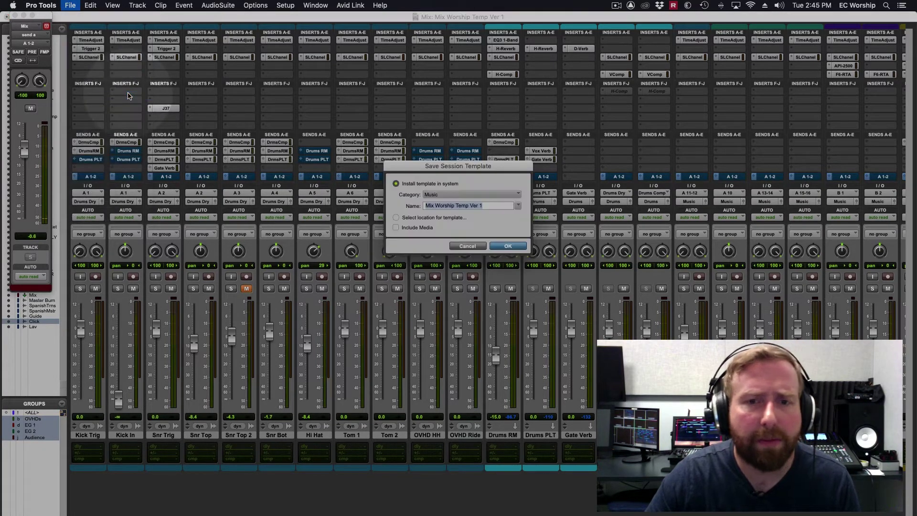
left_click(396, 218)
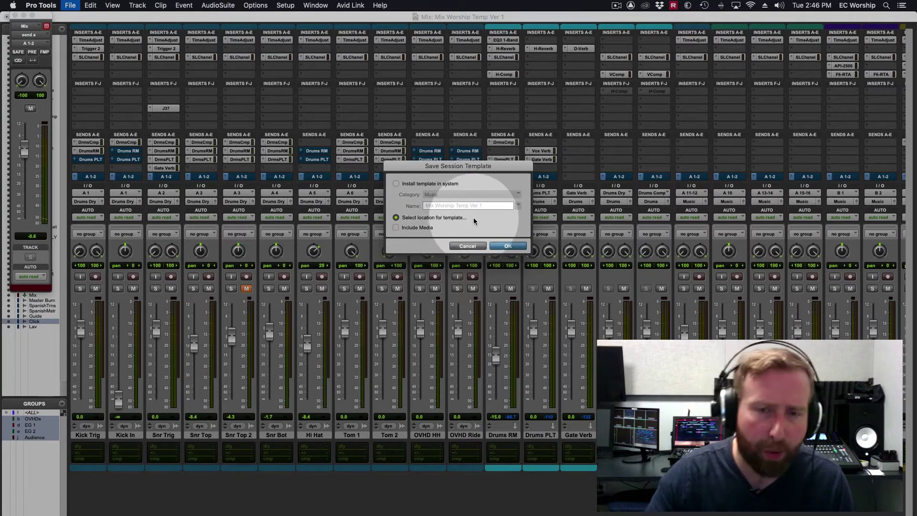
left_click(397, 184)
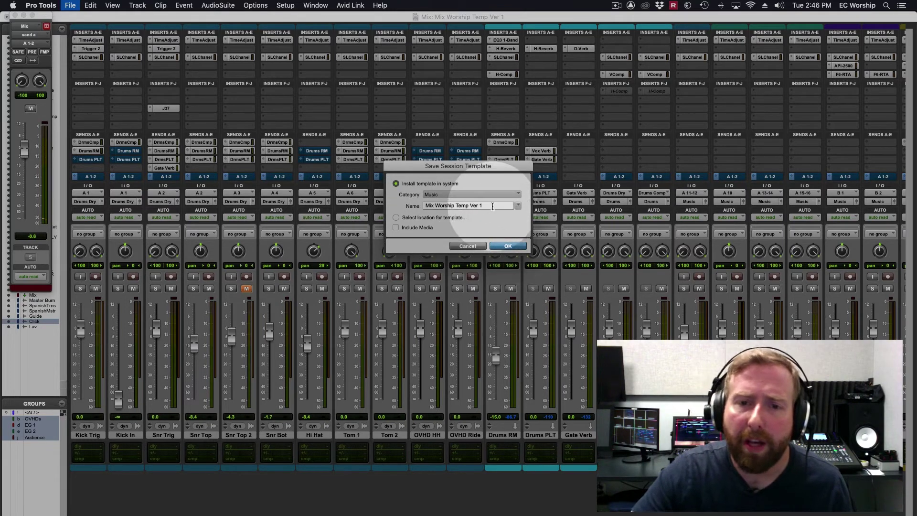
Save the template over the existing Music 'Mix Worship Temp Ver 1' and verify it in the dashboard
left_click(507, 245)
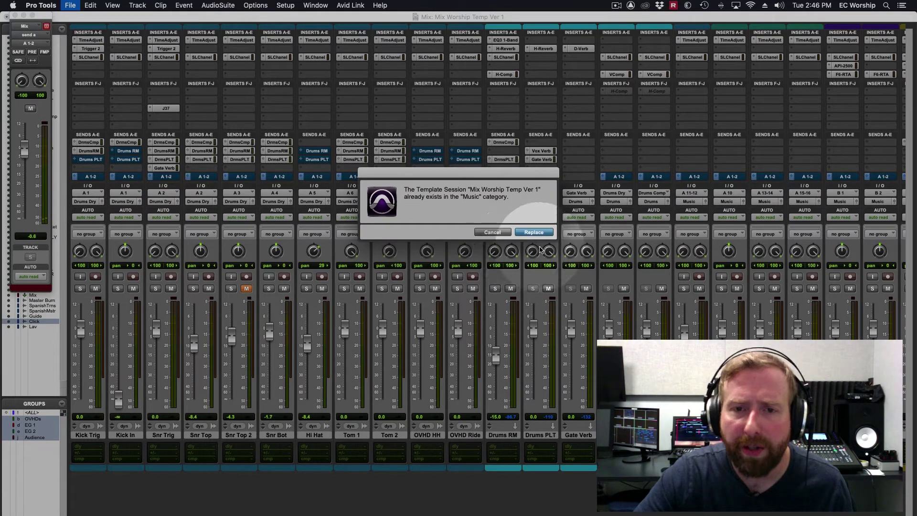
left_click(534, 232)
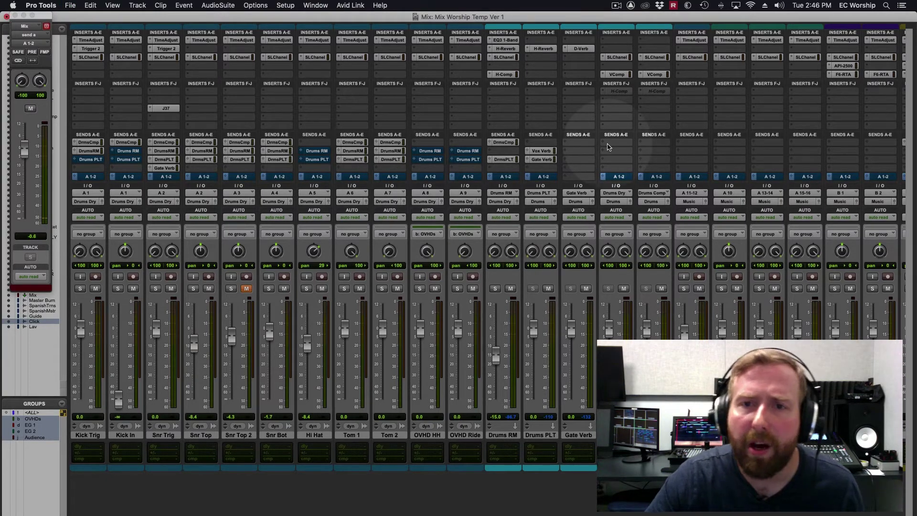
left_click(70, 6)
left_click(376, 60)
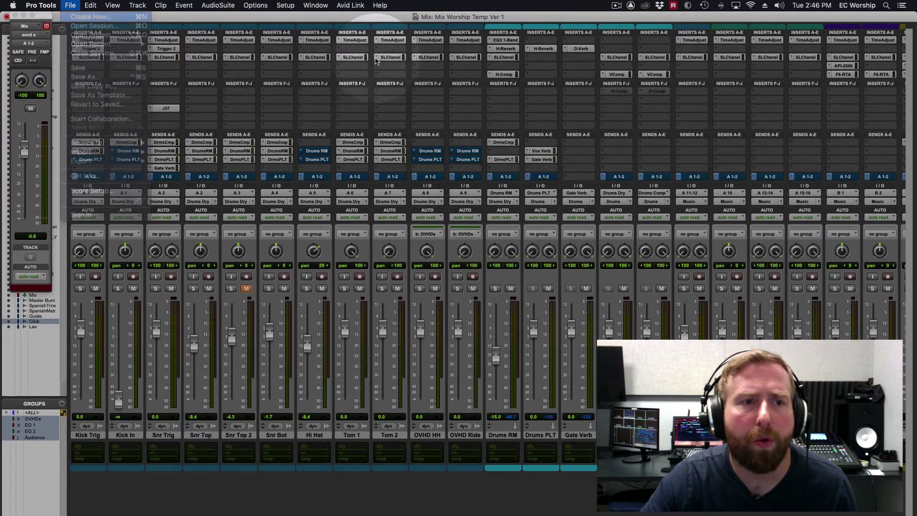
scroll(502, 234, "down", 3)
scroll(472, 217, "up", 1)
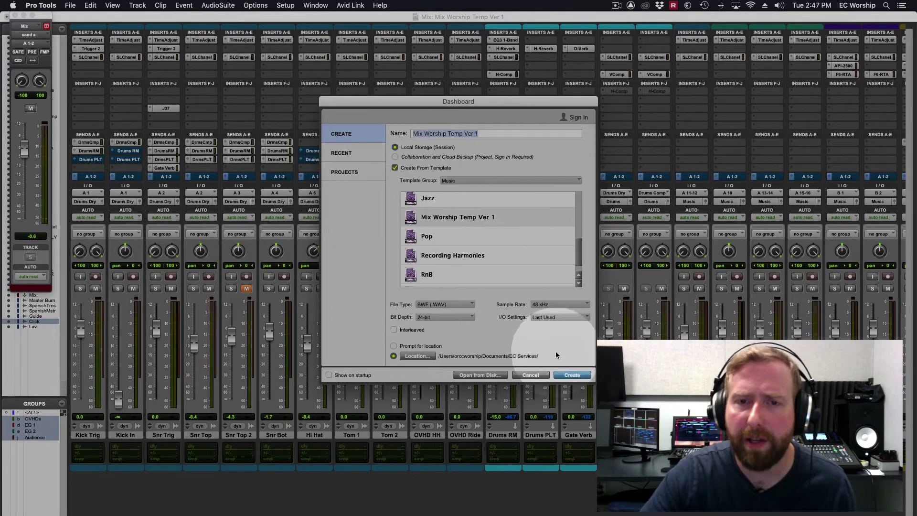
left_click(530, 375)
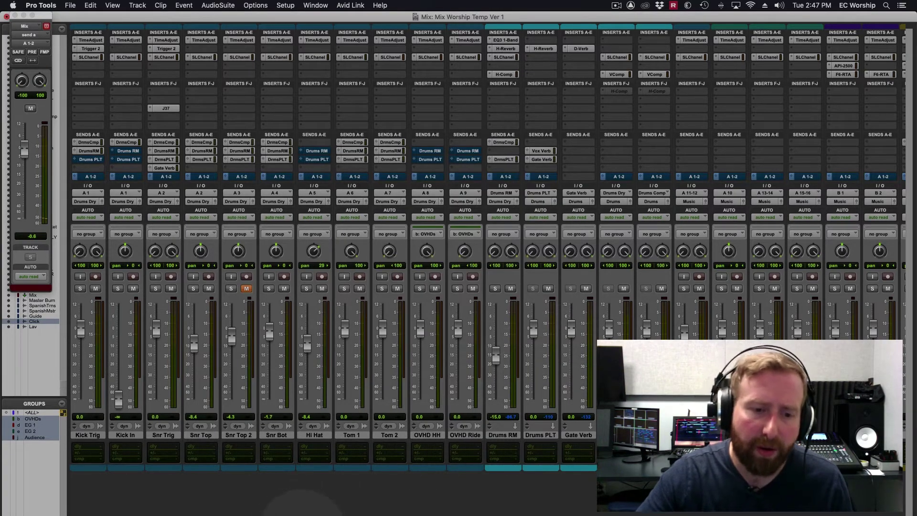
In Finder, select Mix Worship Temp Ver 1.ptxt in Documents/Pro Tools/Session Templates/Music
key("super+Tab")
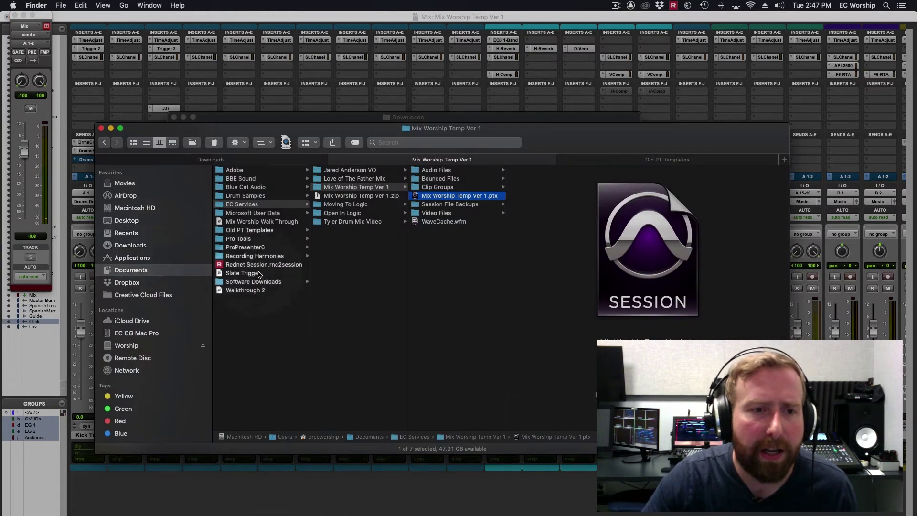
left_click(131, 270)
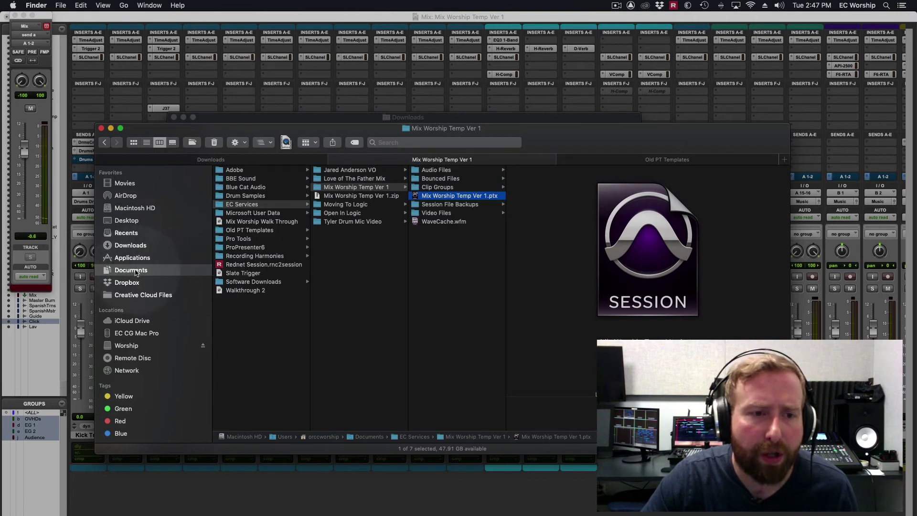
left_click(240, 239)
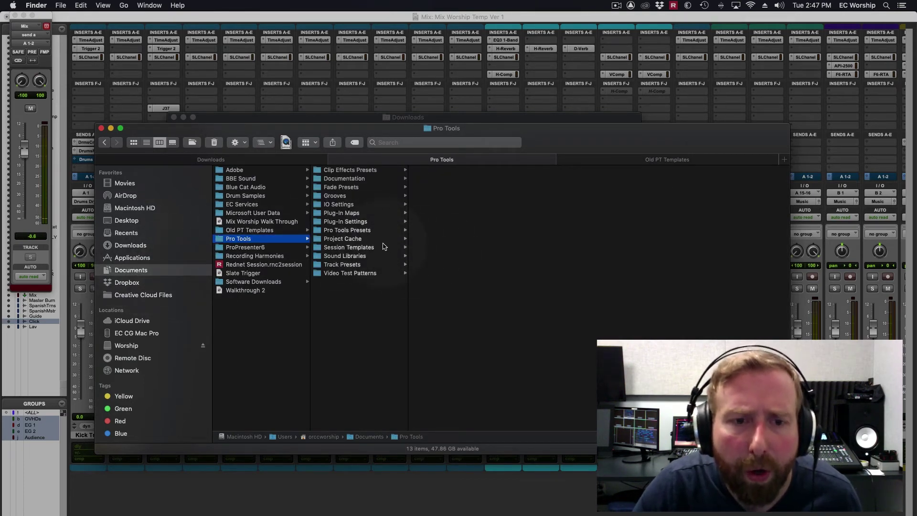
left_click(377, 247)
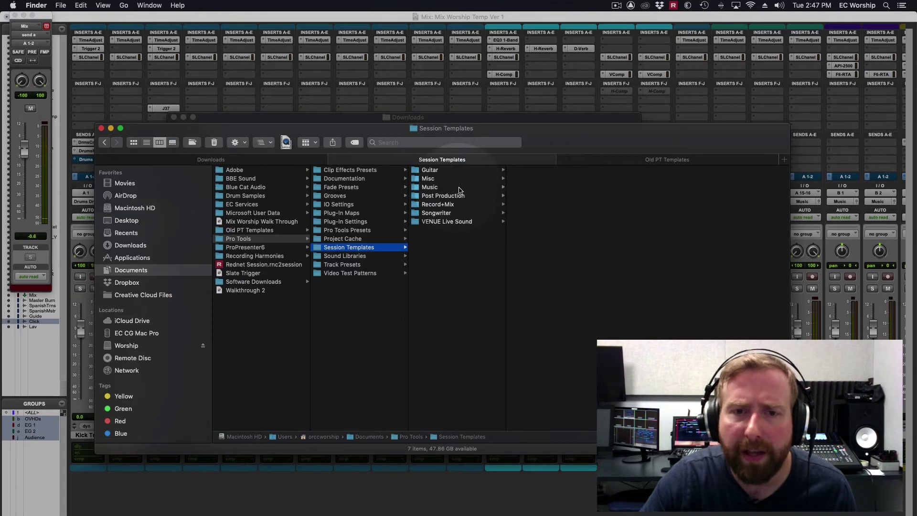
left_click(459, 188)
left_click(557, 248)
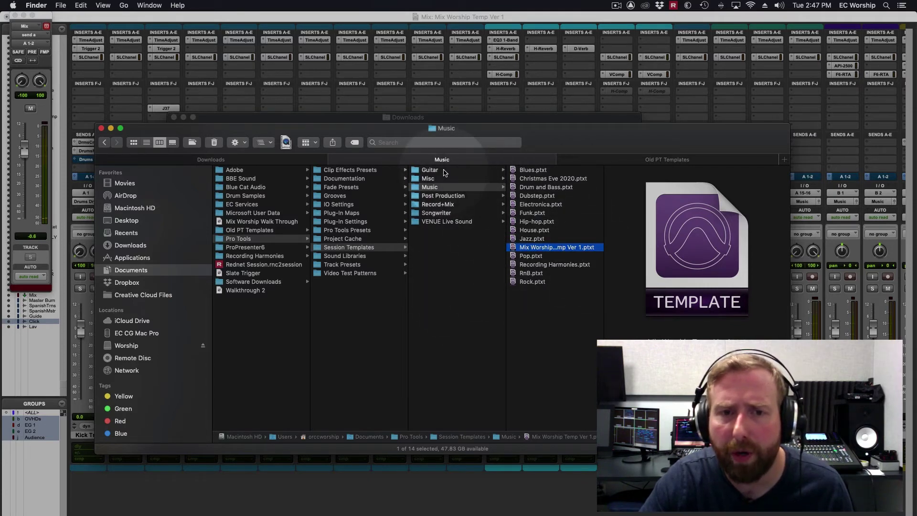
Look into the Guitar templates folder, go back to Music, and bring Pro Tools forward
left_click(444, 171)
left_click(455, 188)
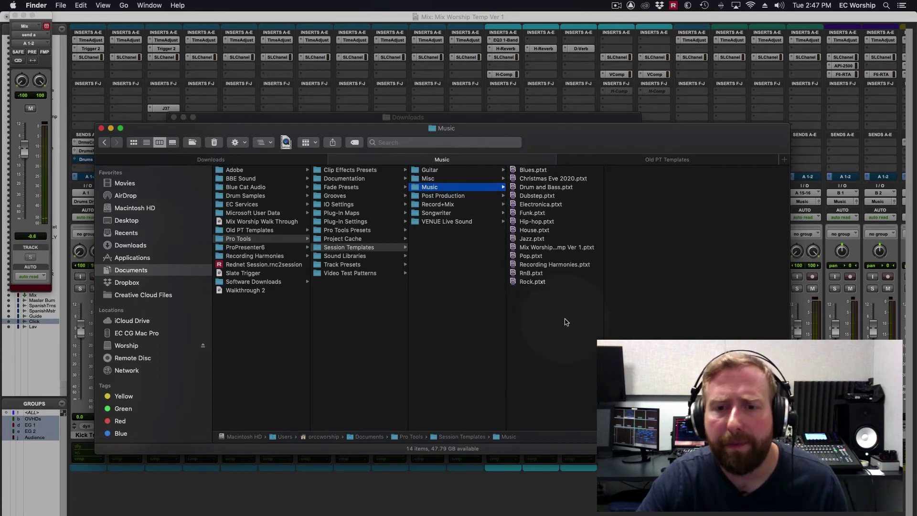
left_click(571, 501)
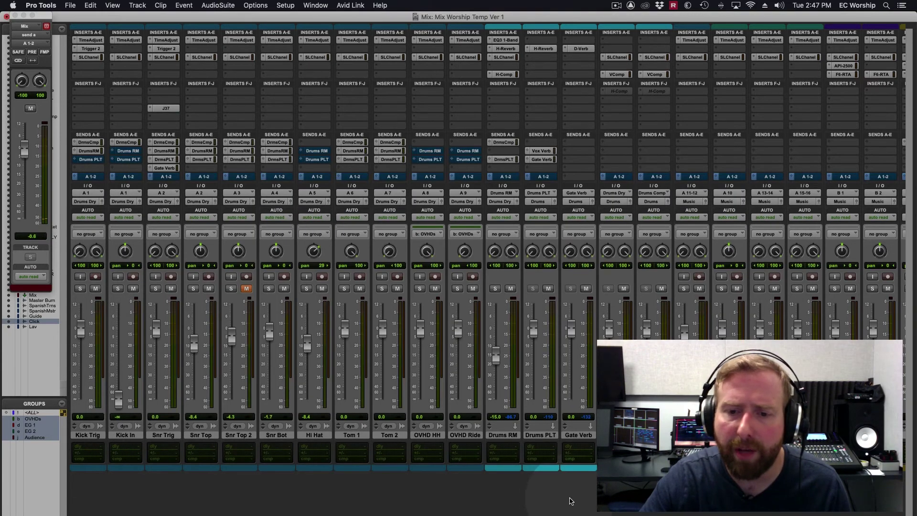
scroll(528, 118, "right", 10)
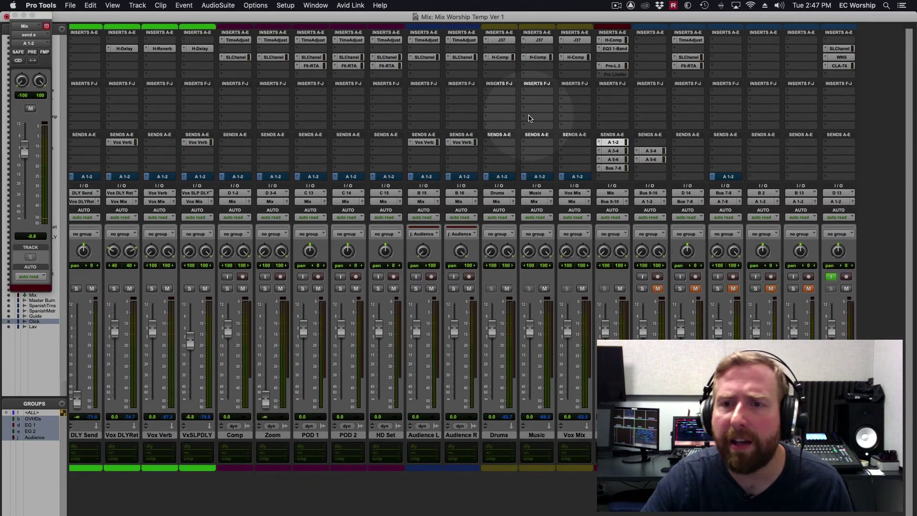
scroll(529, 118, "left", 10)
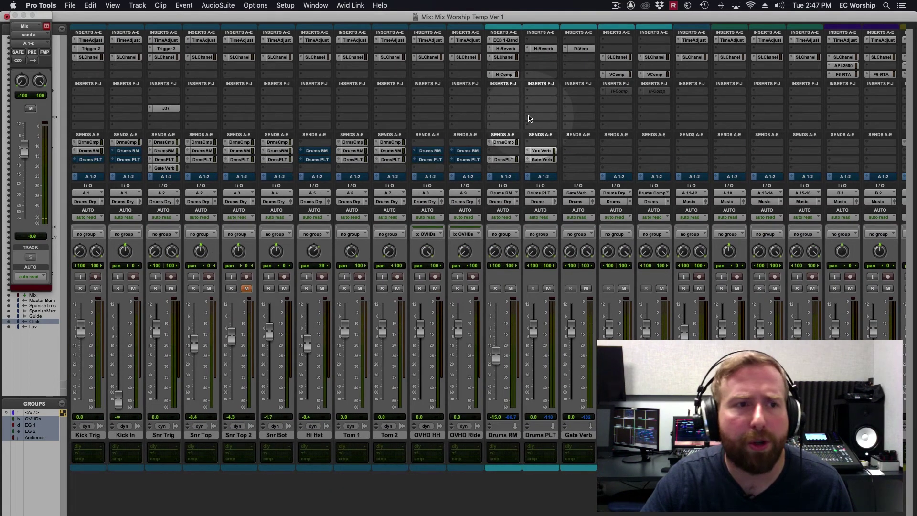